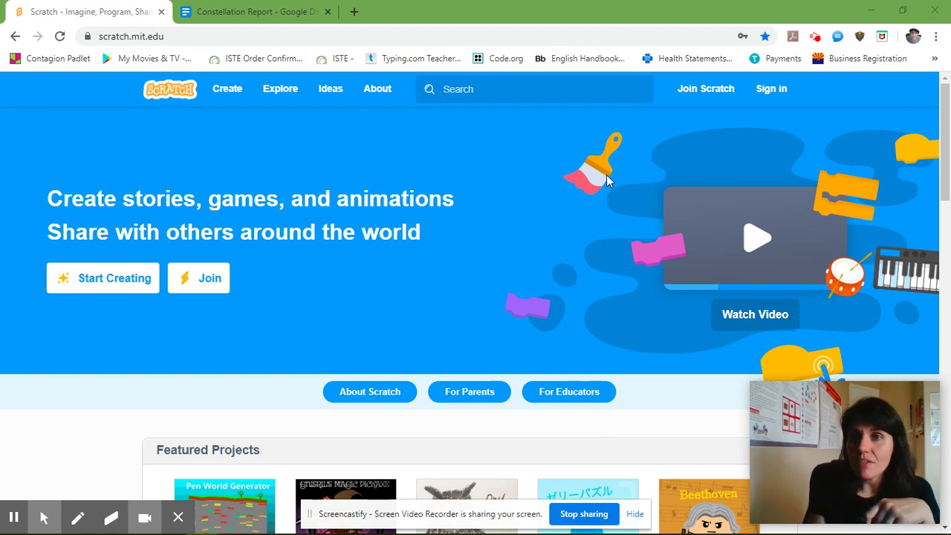
# Step: Sign in to Scratch with the autofilled credentials and open the My Stuff project list
pyautogui.click(773, 90)
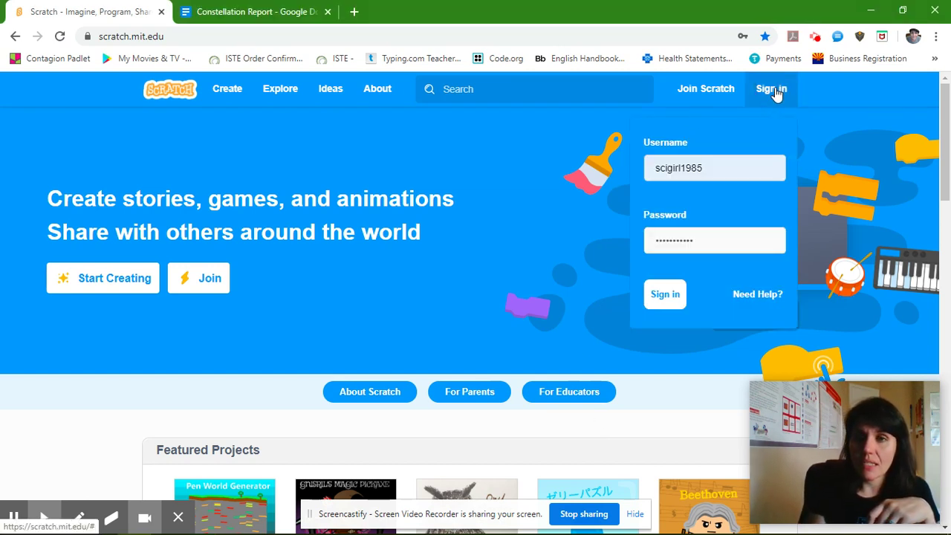
pyautogui.click(666, 296)
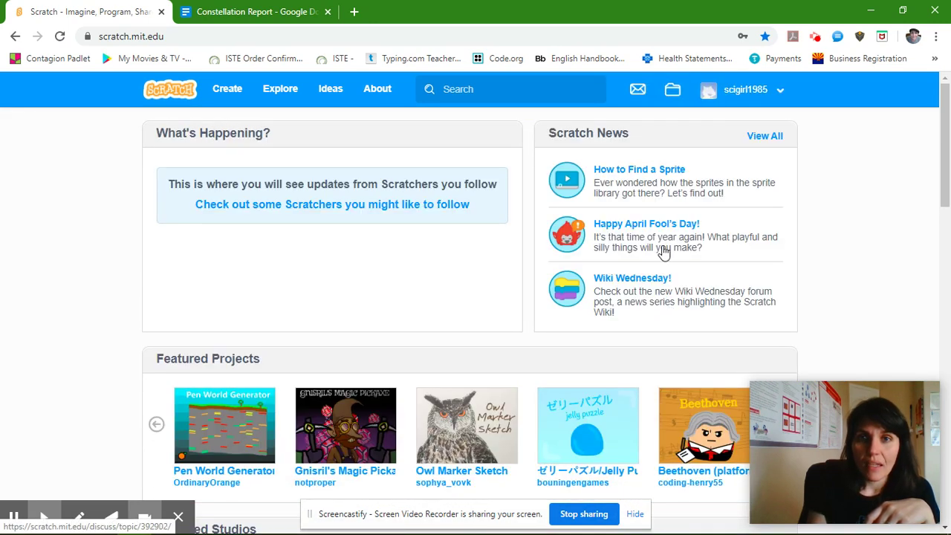
pyautogui.click(672, 97)
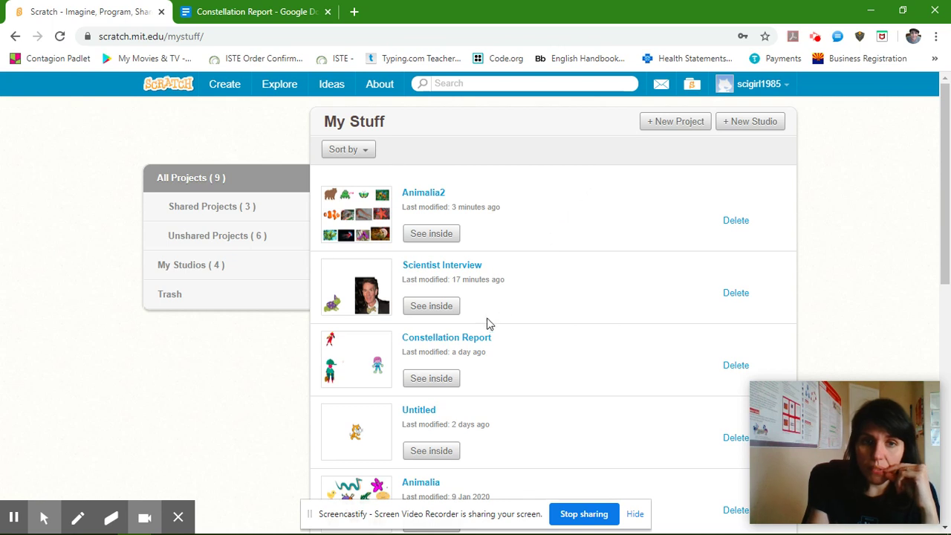
# Step: Open Constellation Report from My Stuff and append 'AN' to its title
pyautogui.click(441, 341)
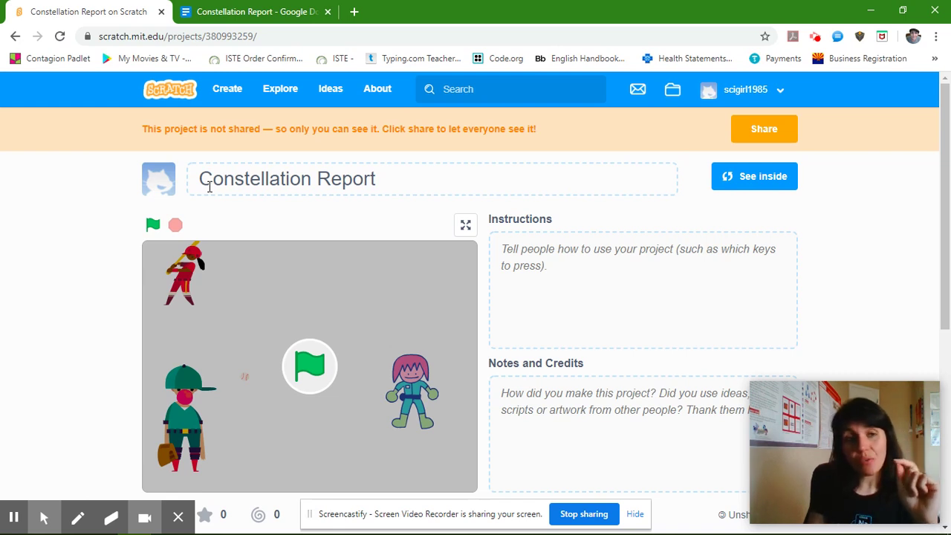
pyautogui.click(391, 180)
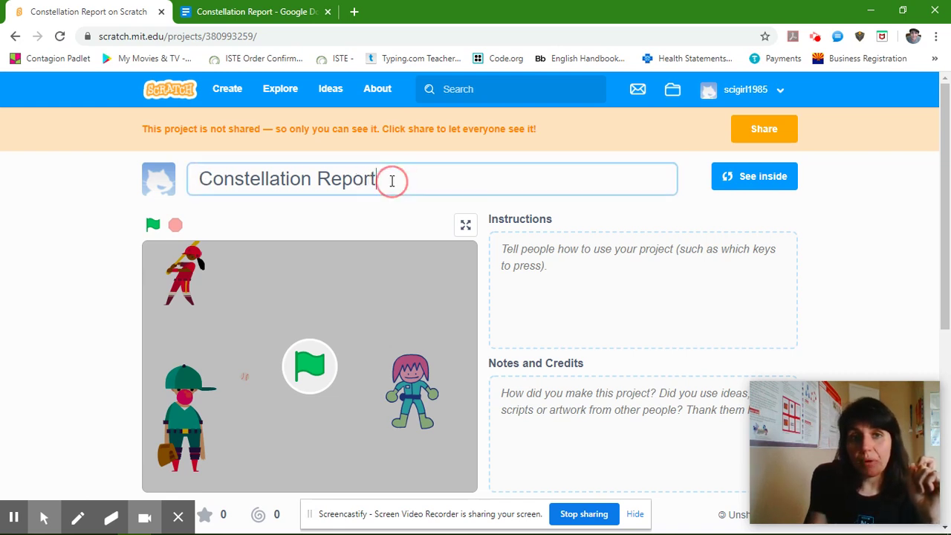
pyautogui.write(' AN')
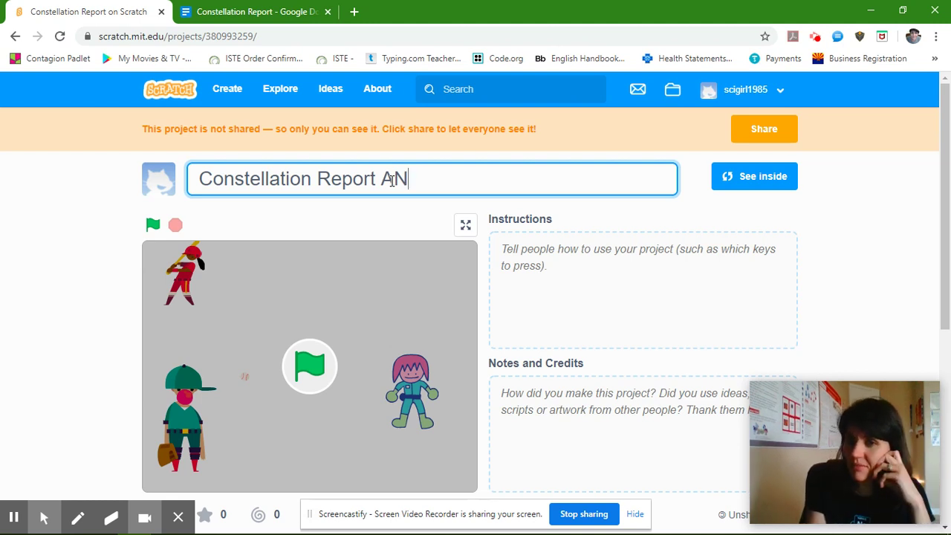
# Step: Open the Constellation Report AN project in the editor with See inside
pyautogui.click(734, 184)
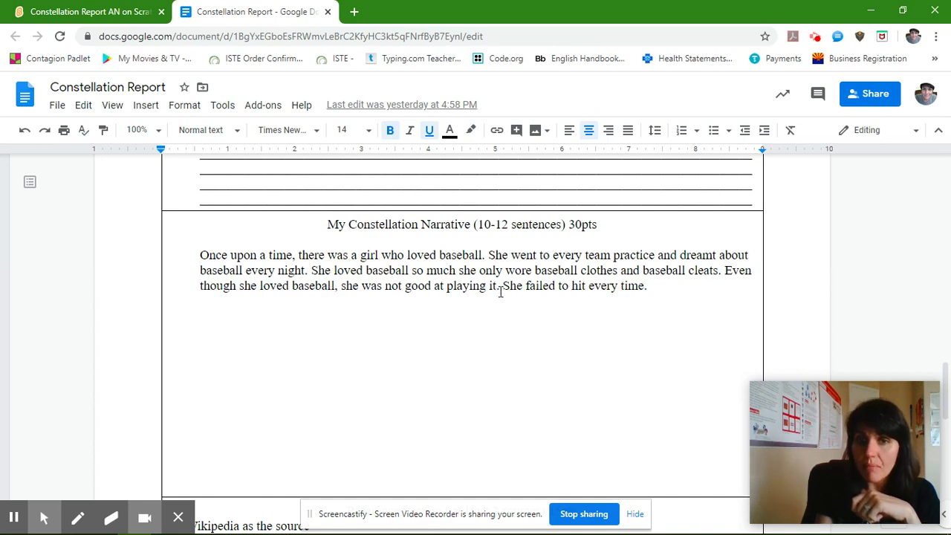
# Step: Append the sentence about a teammate boy laughing at her misses, then 'This happened for many weeks.'
pyautogui.click(656, 288)
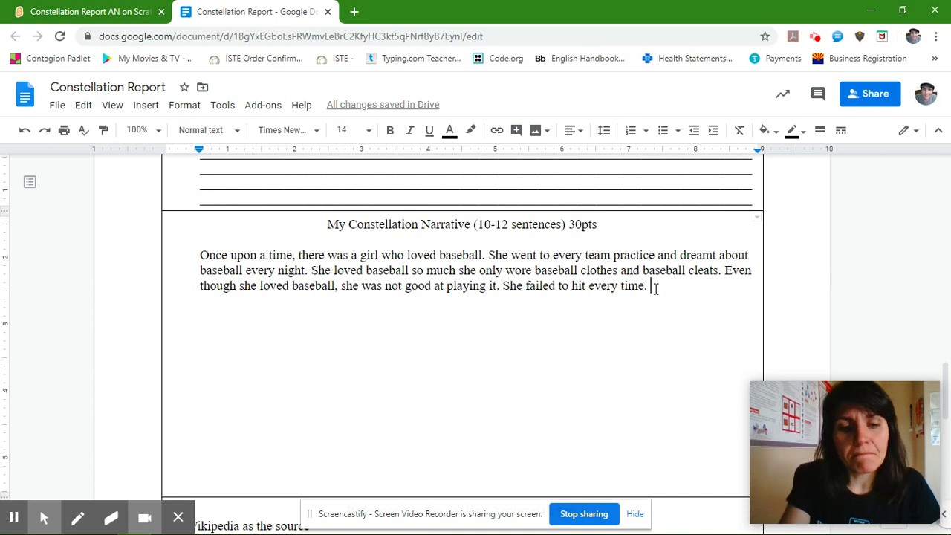
pyautogui.write('Whe')
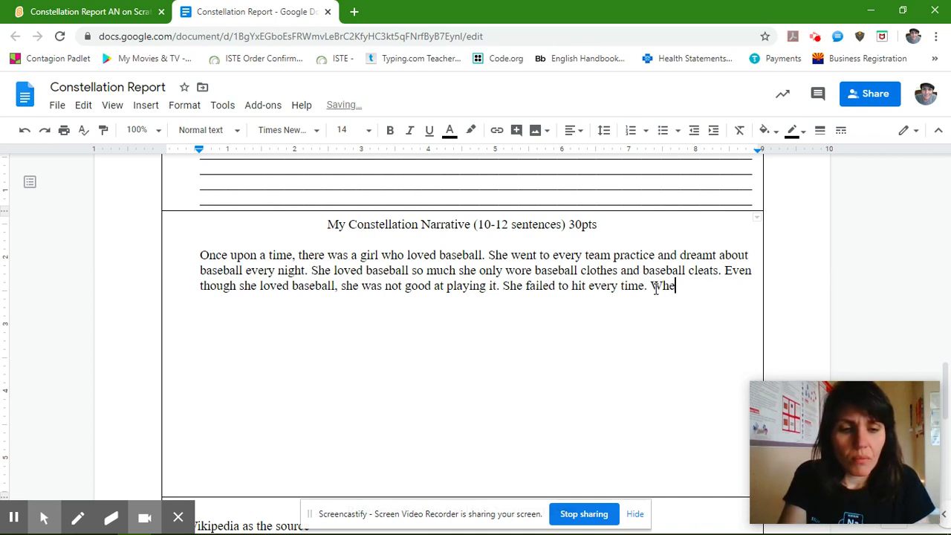
pyautogui.write('never ')
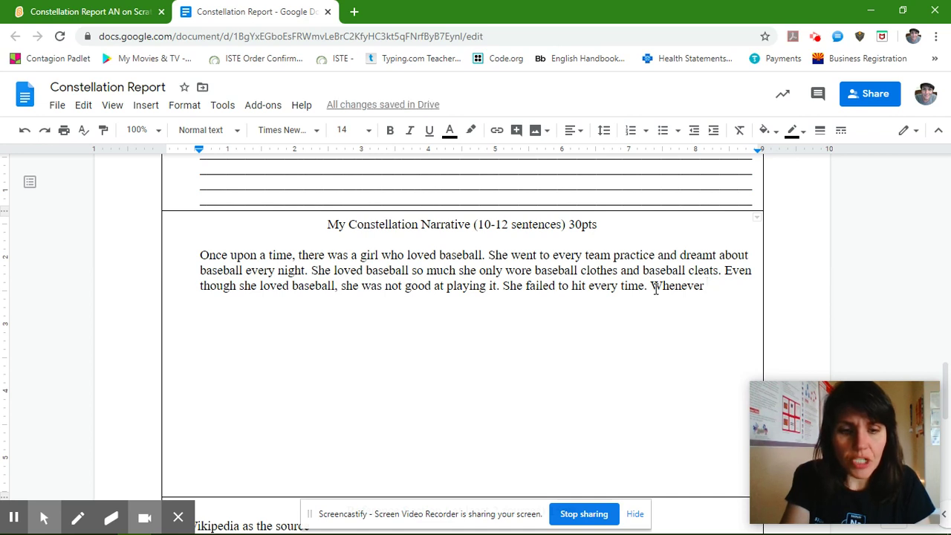
pyautogui.write('she tr')
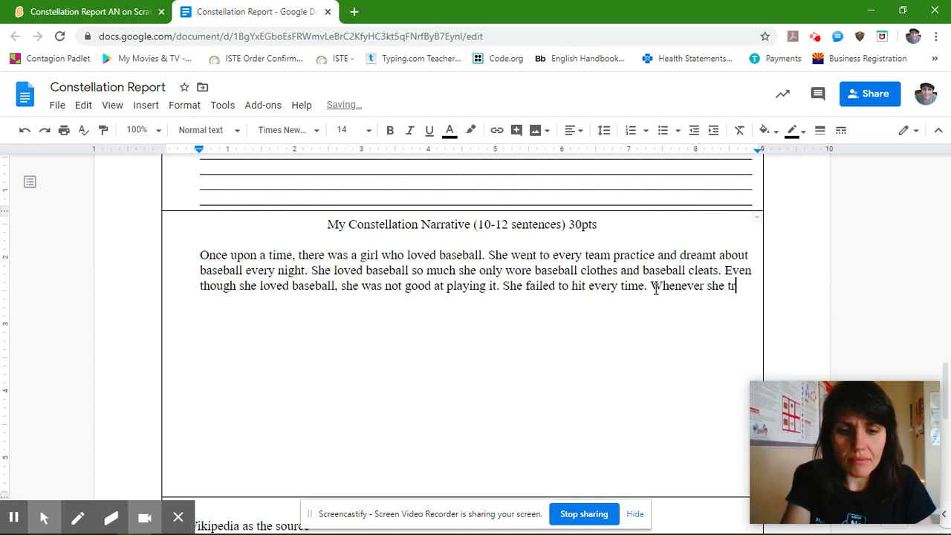
pyautogui.write('ied to ')
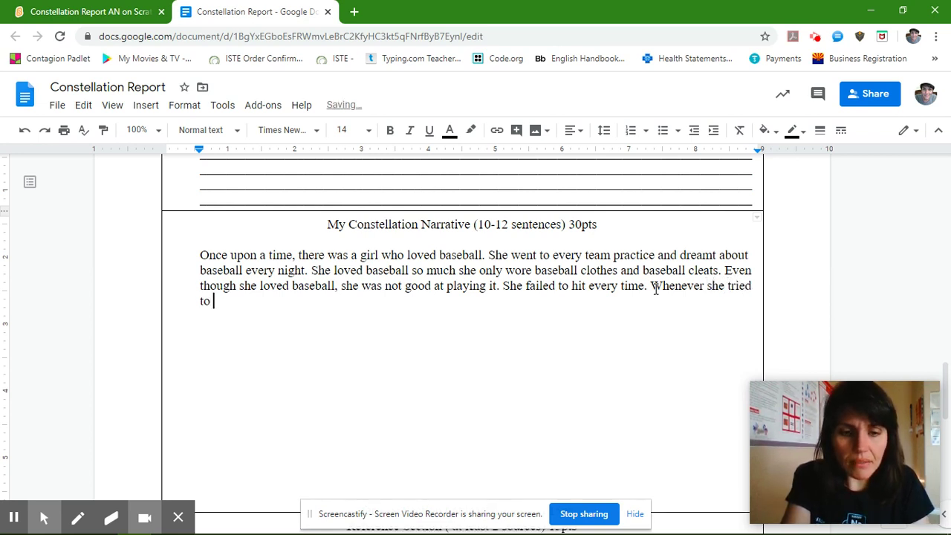
pyautogui.write('hit the ball a')
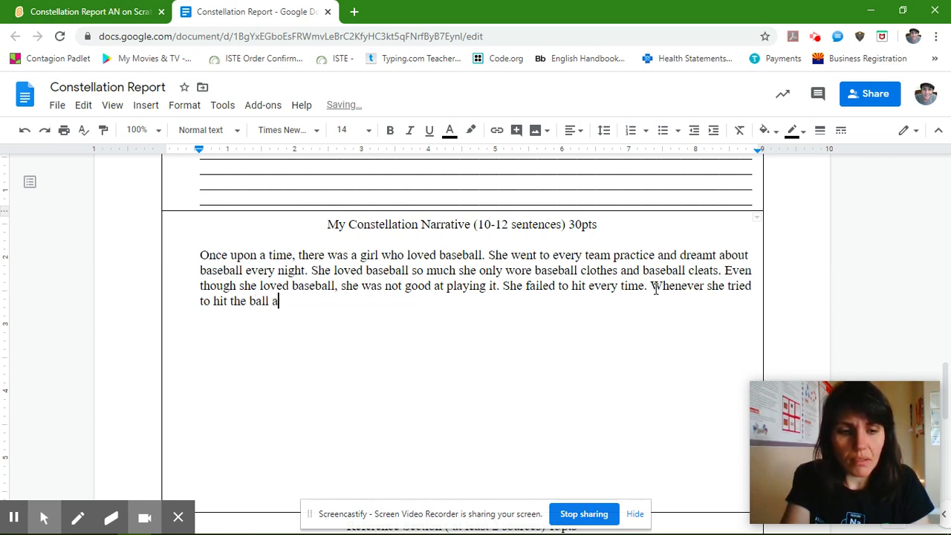
pyautogui.write('nd missed,')
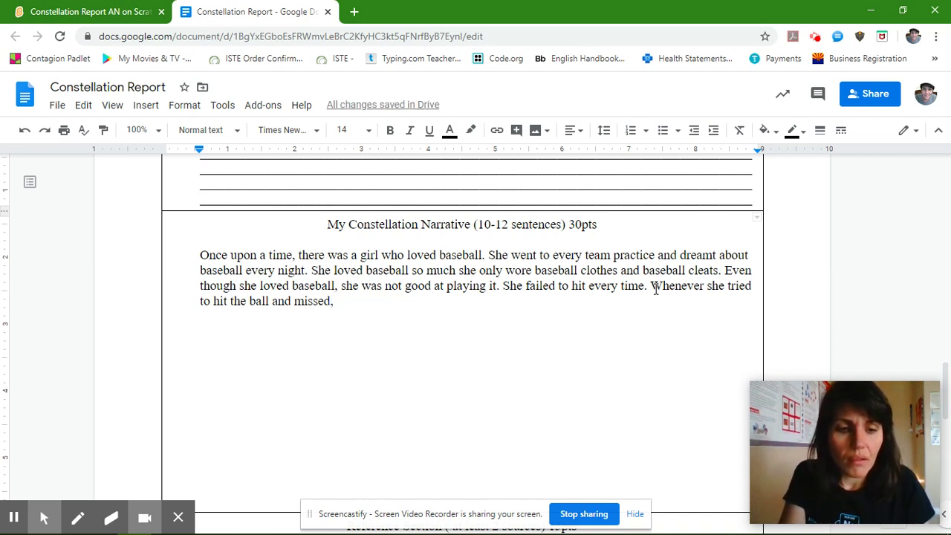
pyautogui.write(' a little boy on her te')
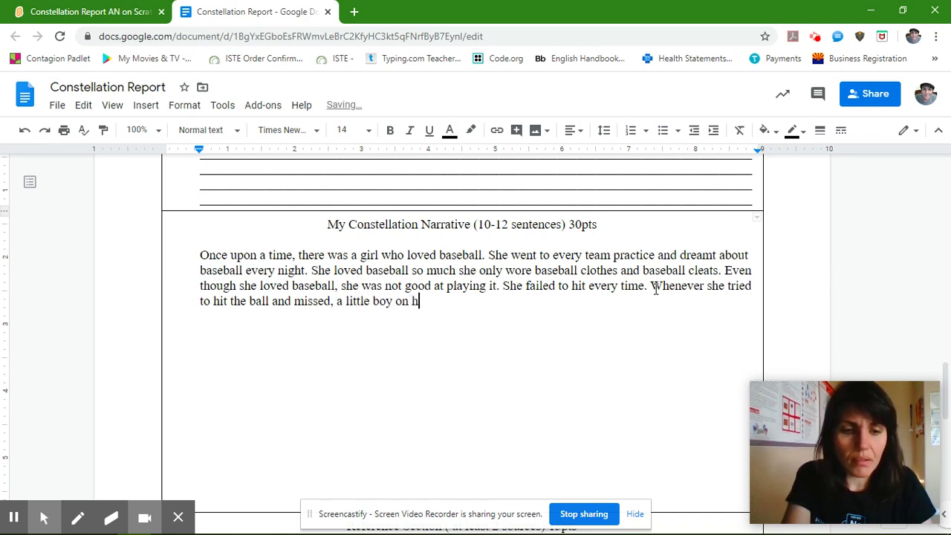
pyautogui.write('am ')
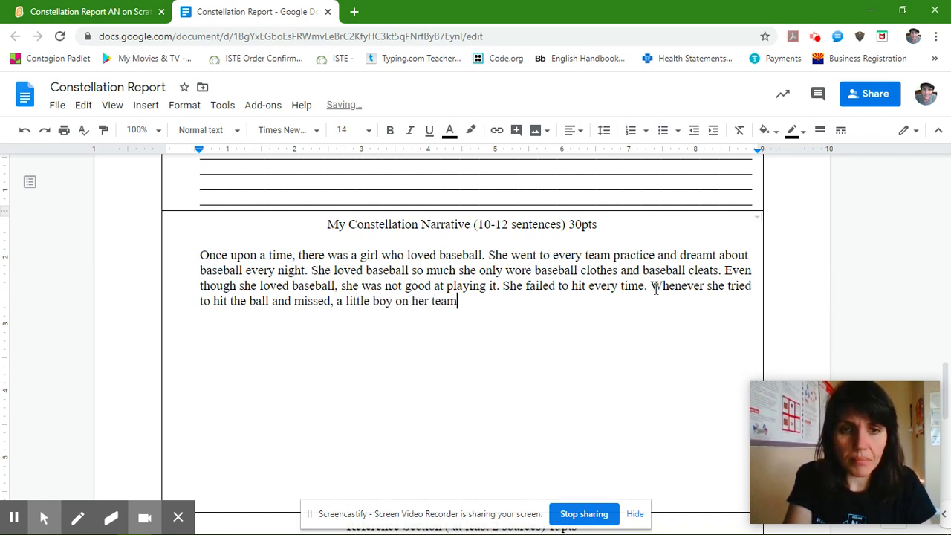
pyautogui.write('would al')
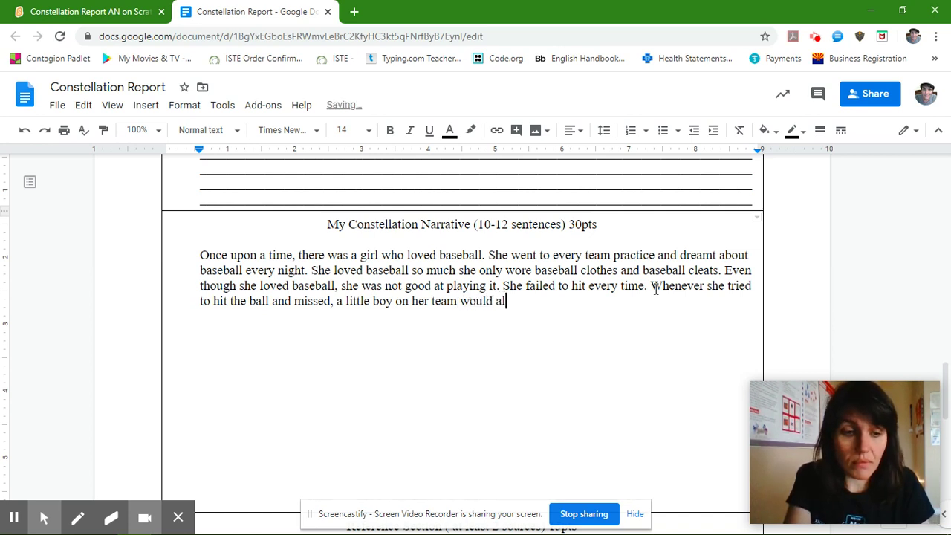
pyautogui.write('ways la')
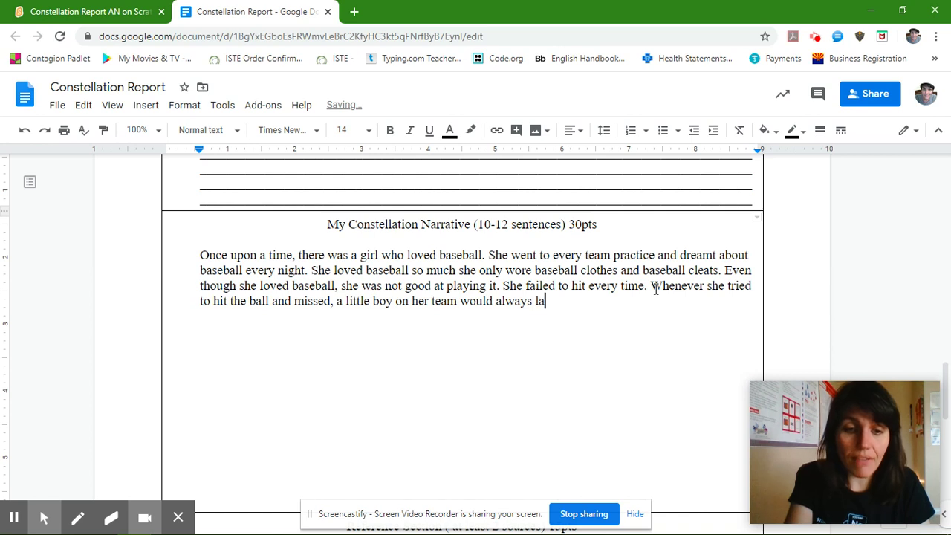
pyautogui.write('ugh at her.')
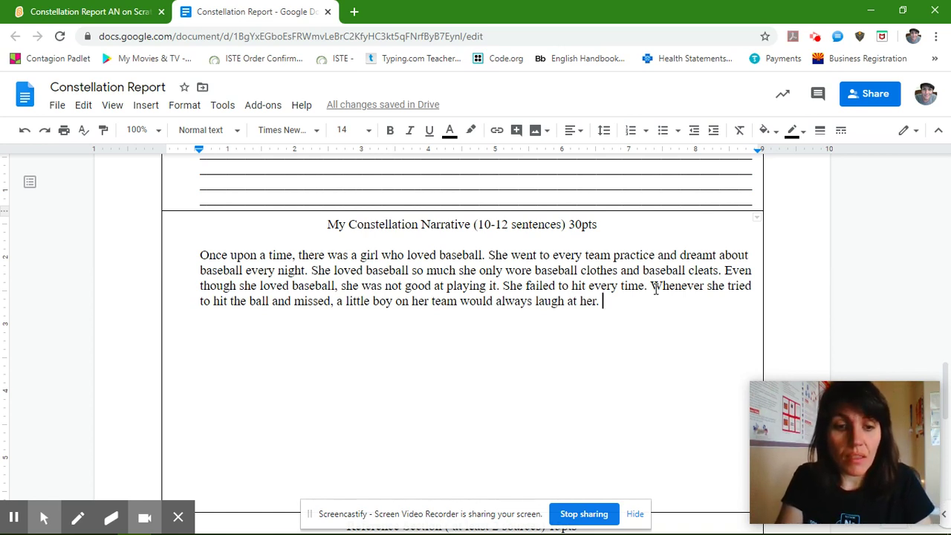
pyautogui.write('This ')
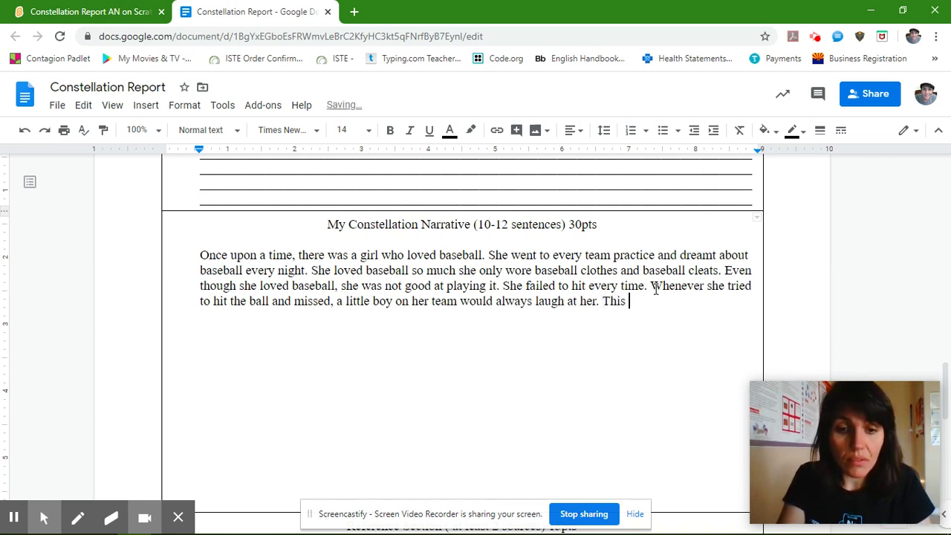
pyautogui.write('hap')
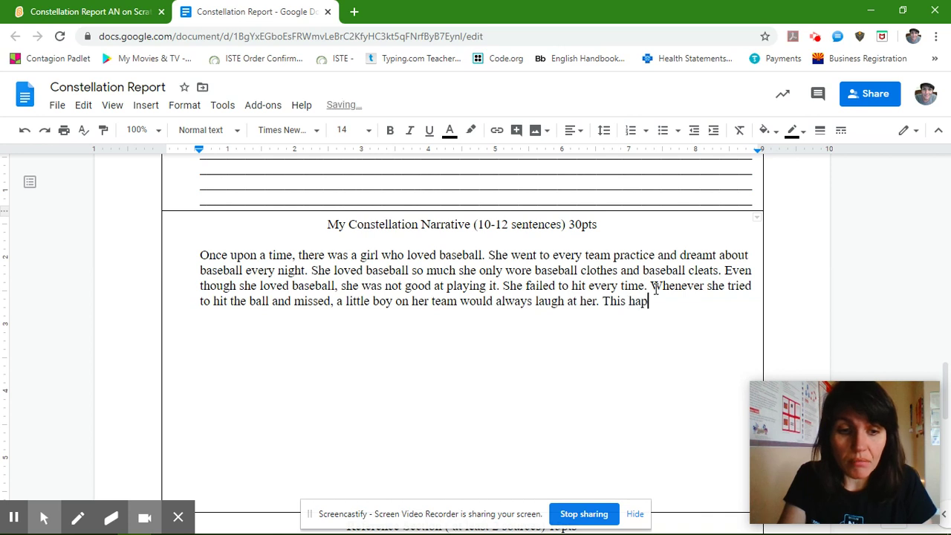
pyautogui.write('pened fo')
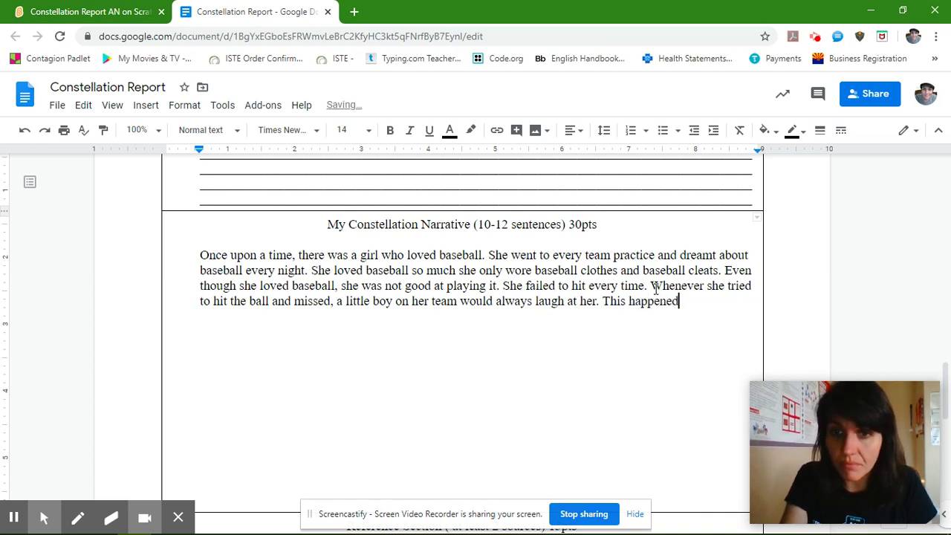
pyautogui.write('r m')
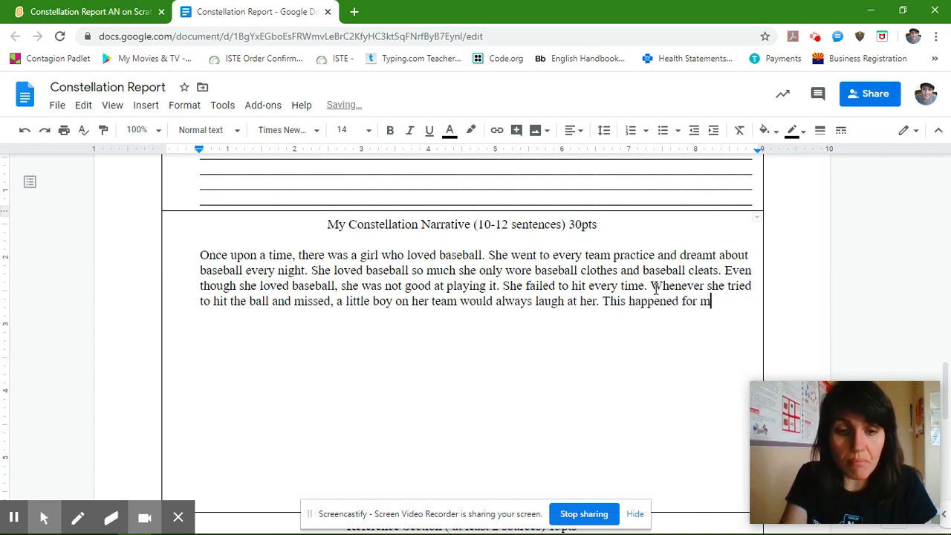
pyautogui.write('any wee')
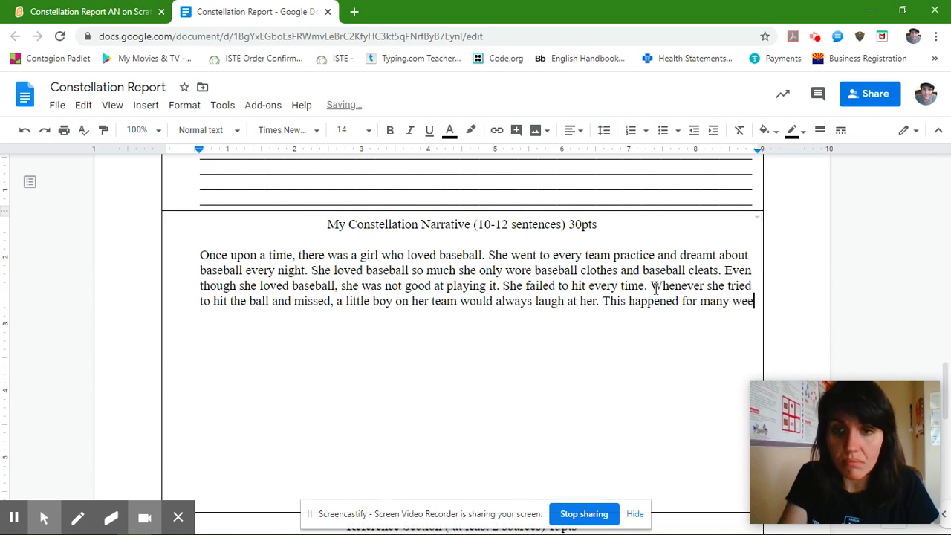
pyautogui.write('ks. ')
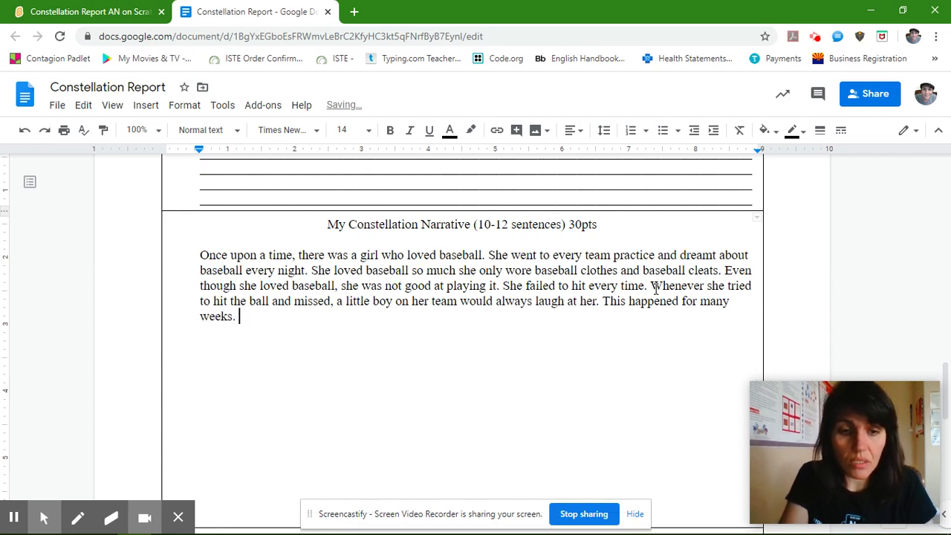
pyautogui.write('The gir')
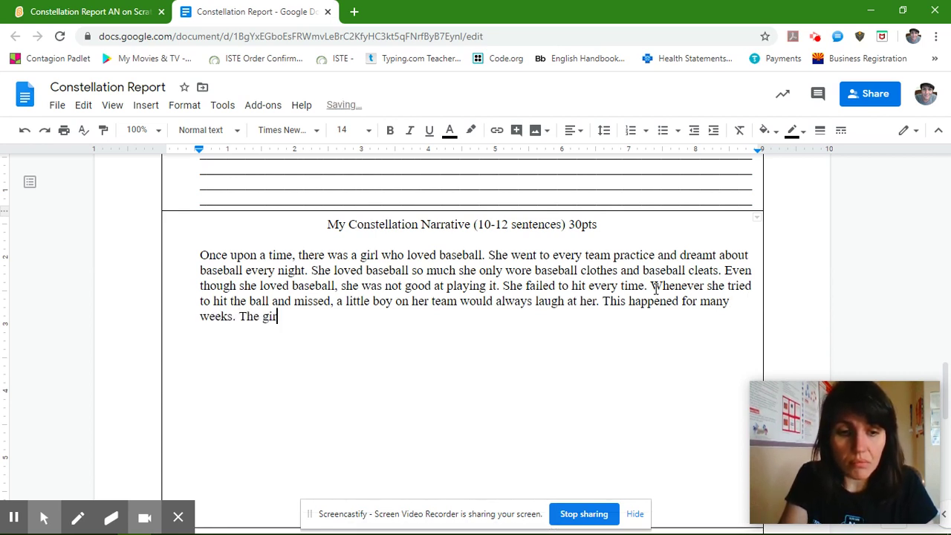
pyautogui.write('l would try to h')
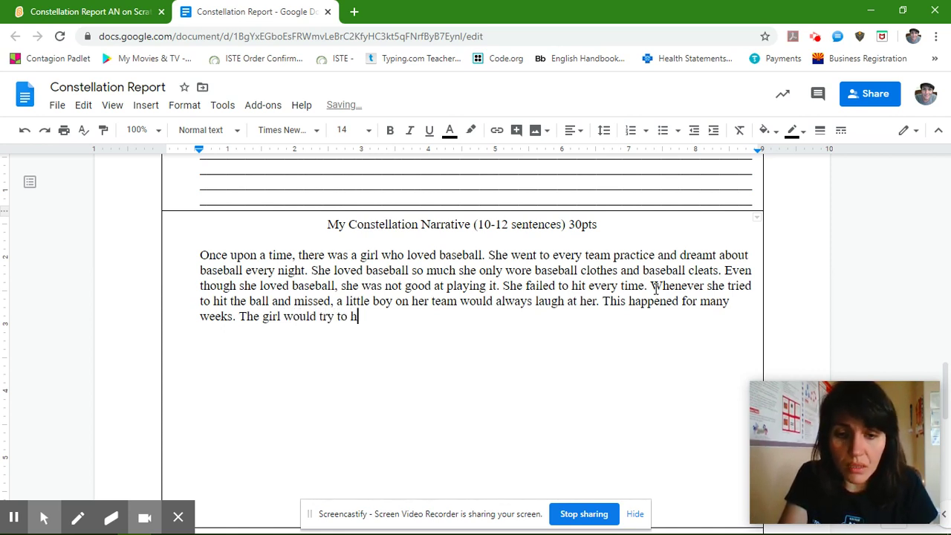
# Step: Complete 'The girl would try to hit the ball and the boy would laugh at her.', inserting 'the'
pyautogui.write('it ball ')
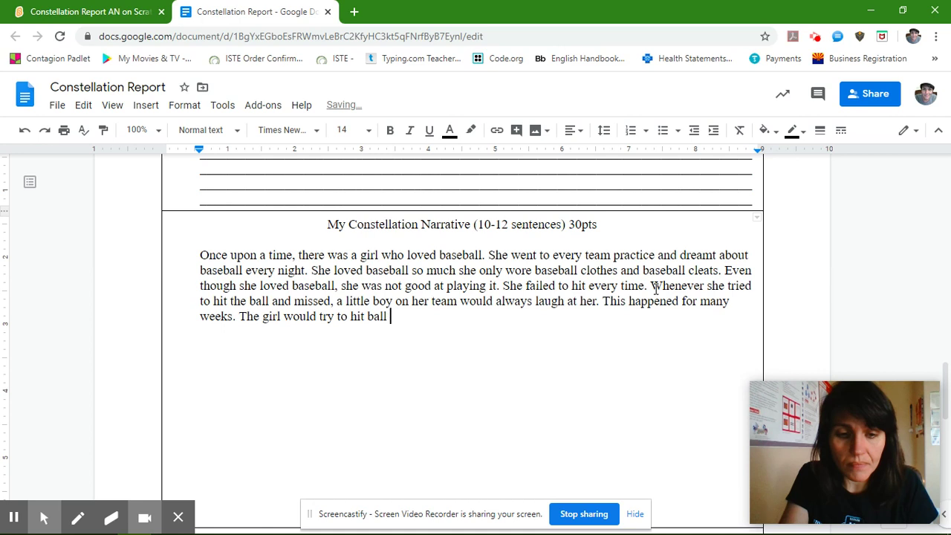
pyautogui.write('and the boy would ')
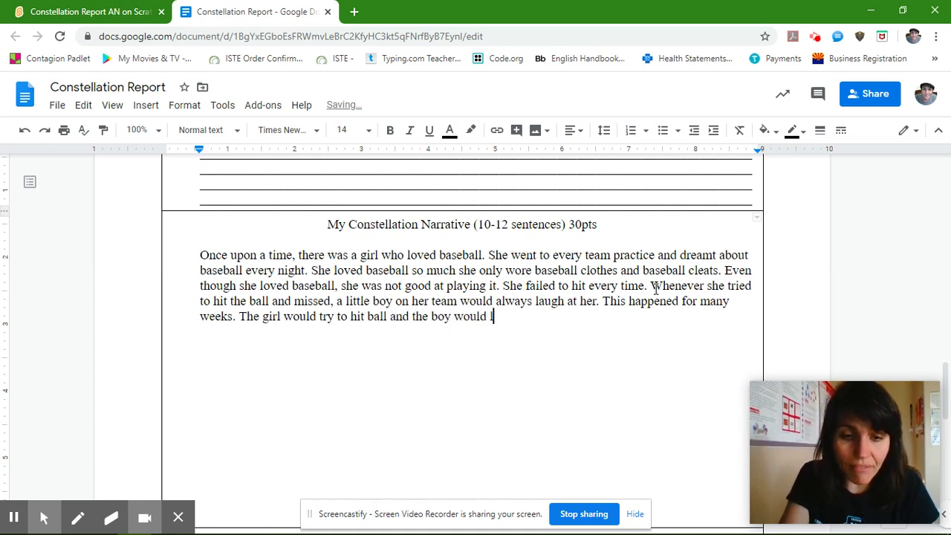
pyautogui.write('laugh at')
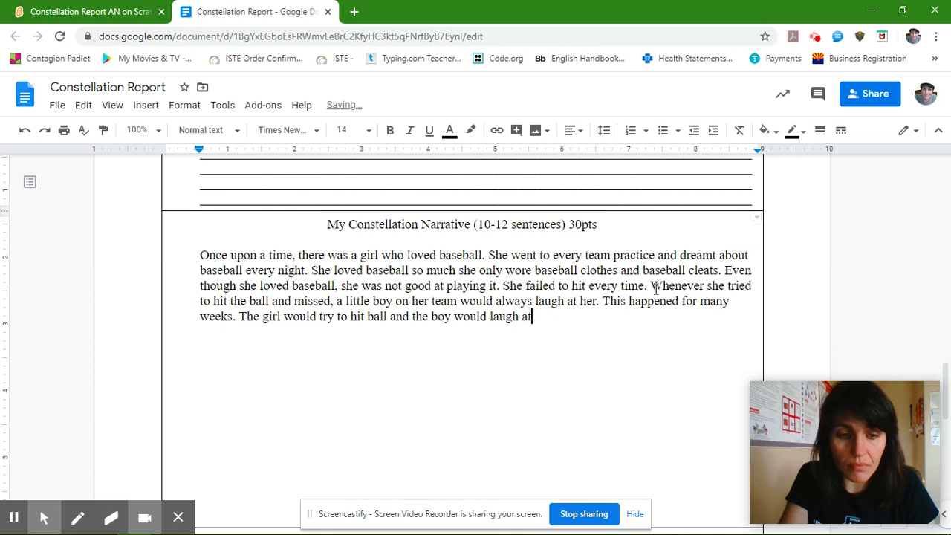
pyautogui.write(' her.')
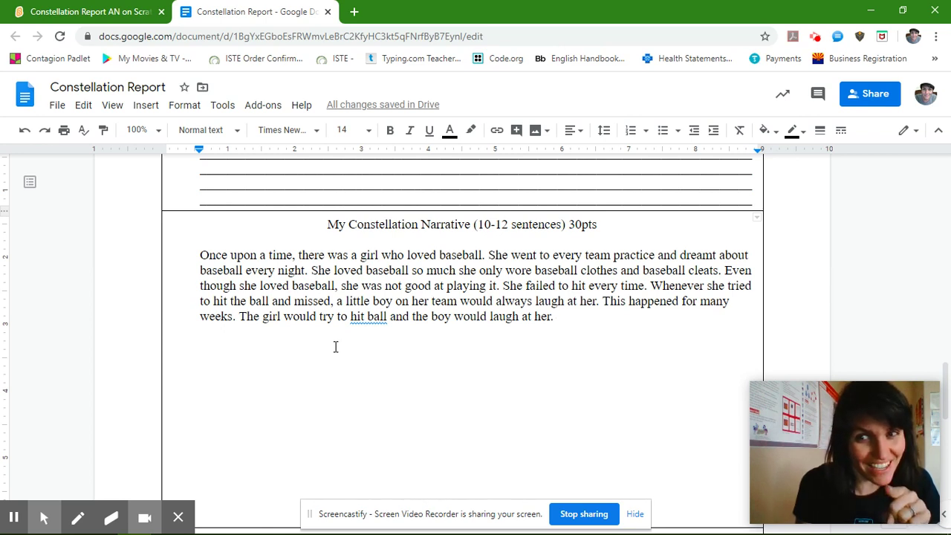
pyautogui.click(369, 319)
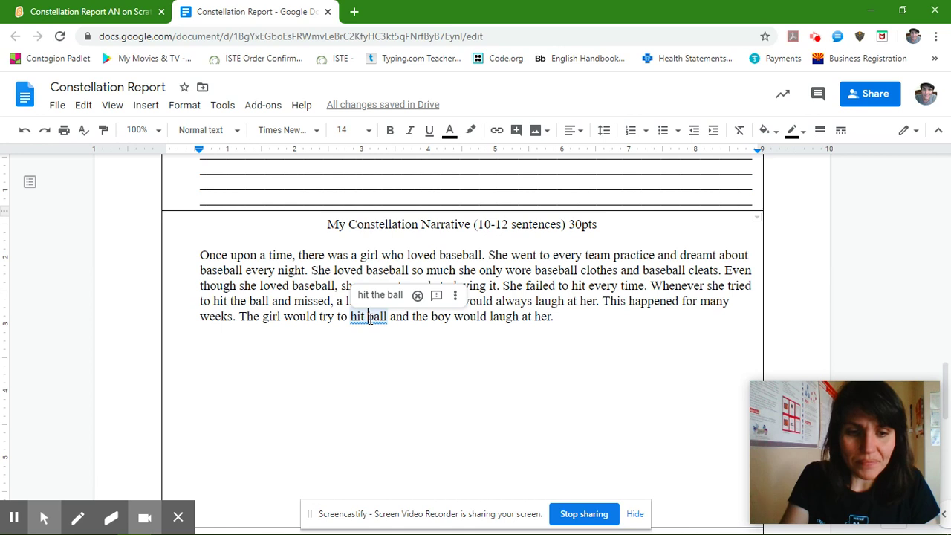
pyautogui.write('the')
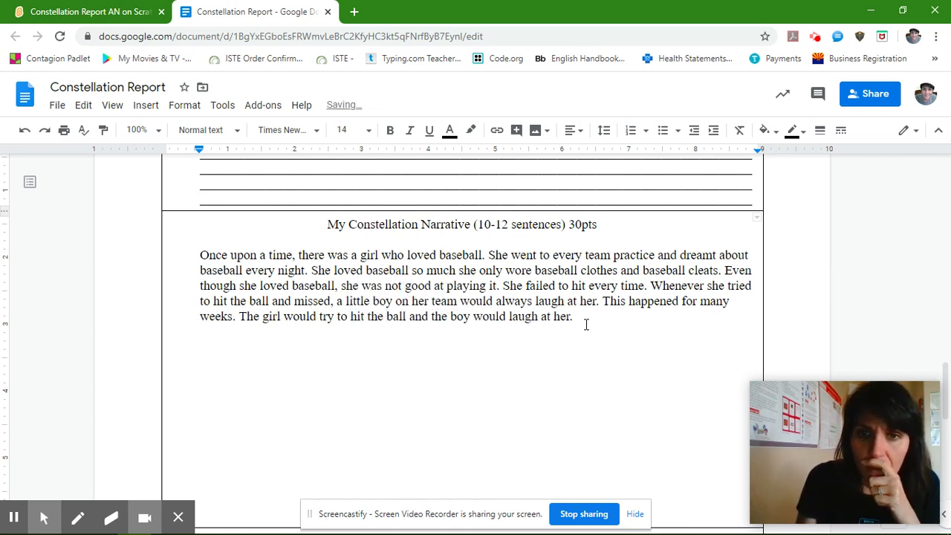
pyautogui.click(582, 318)
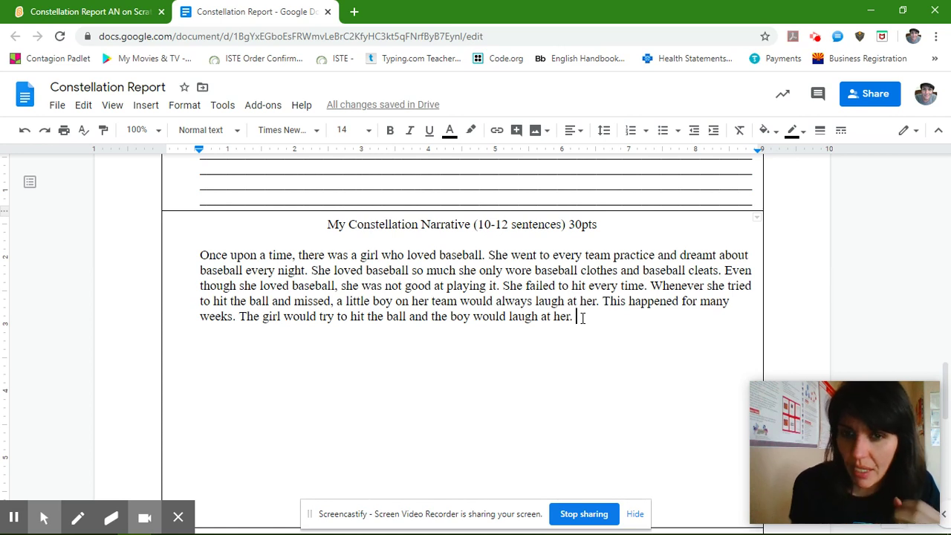
pyautogui.write('Finall')
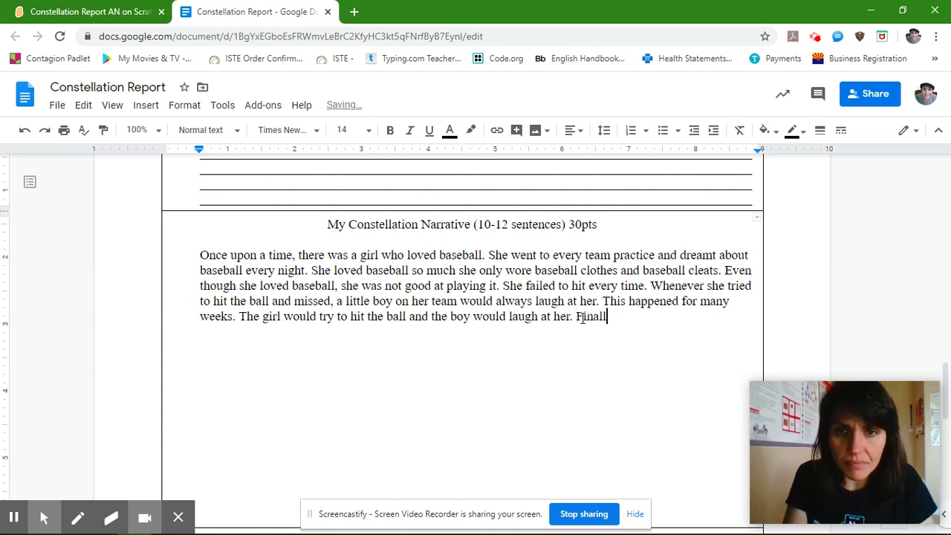
pyautogui.write('y the ')
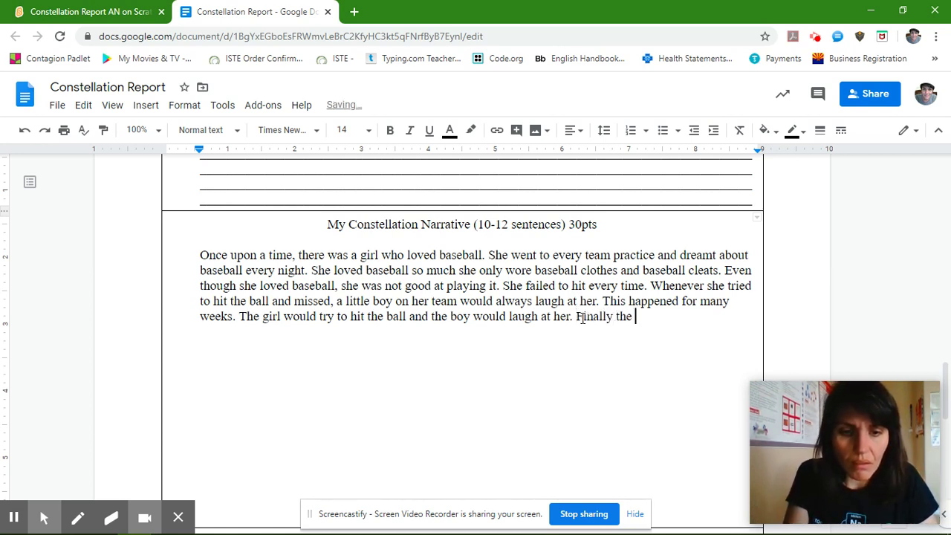
pyautogui.write('girl ')
pyautogui.write('be')
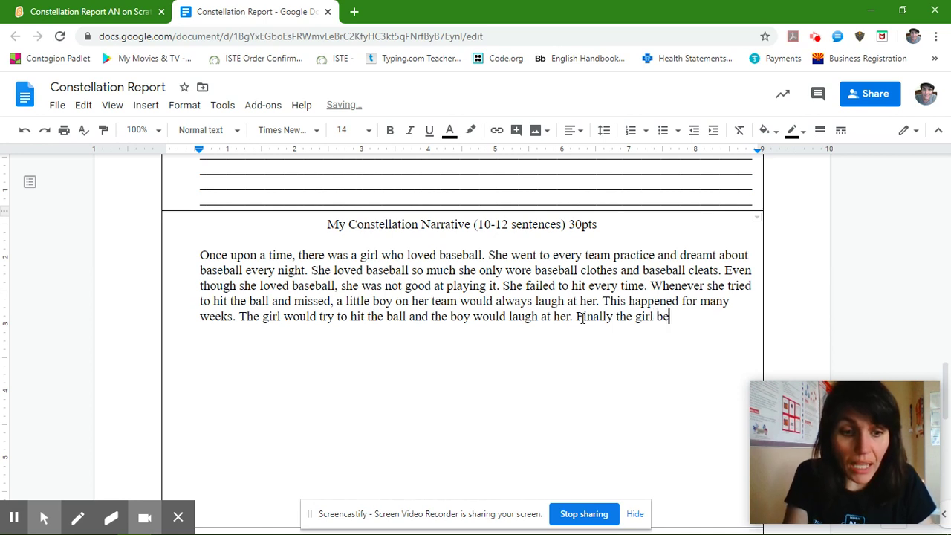
pyautogui.write('came so')
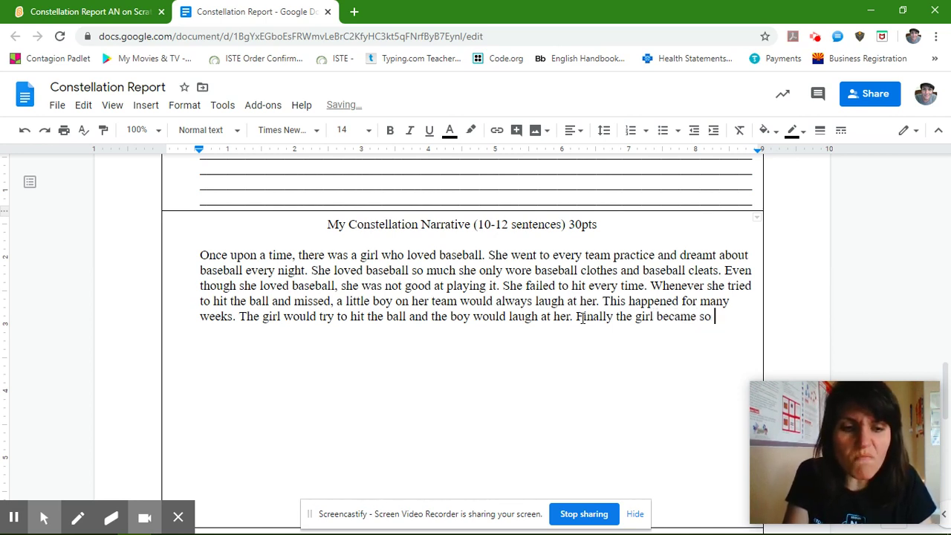
pyautogui.write(' mad a')
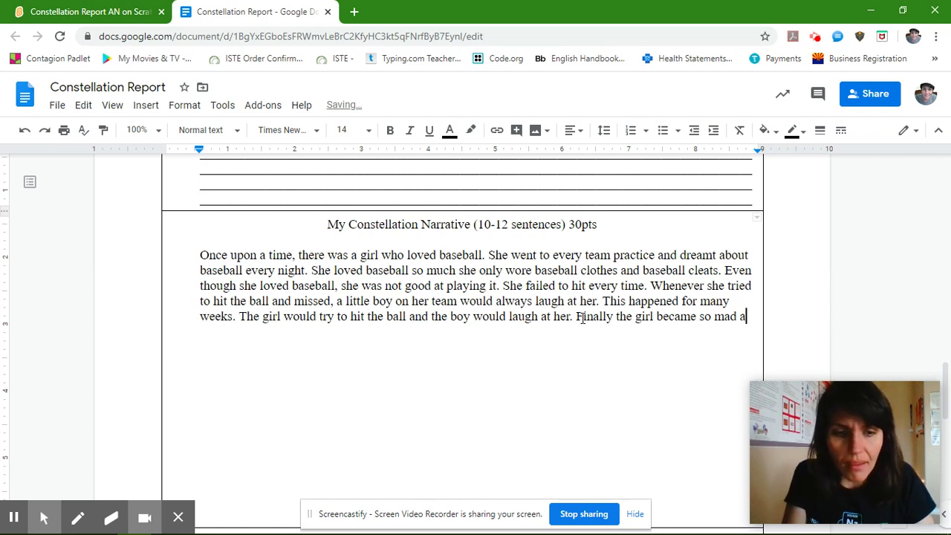
pyautogui.write('t the ')
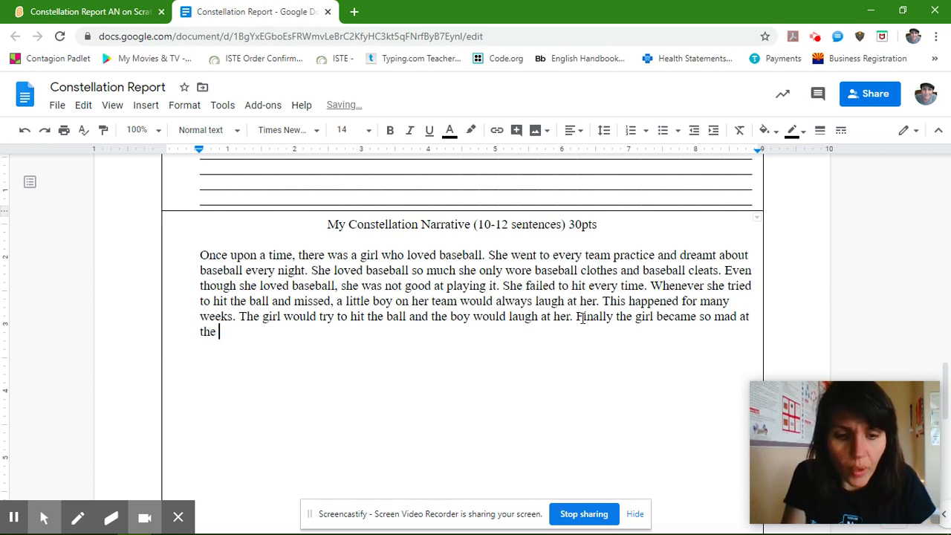
pyautogui.write('bac')
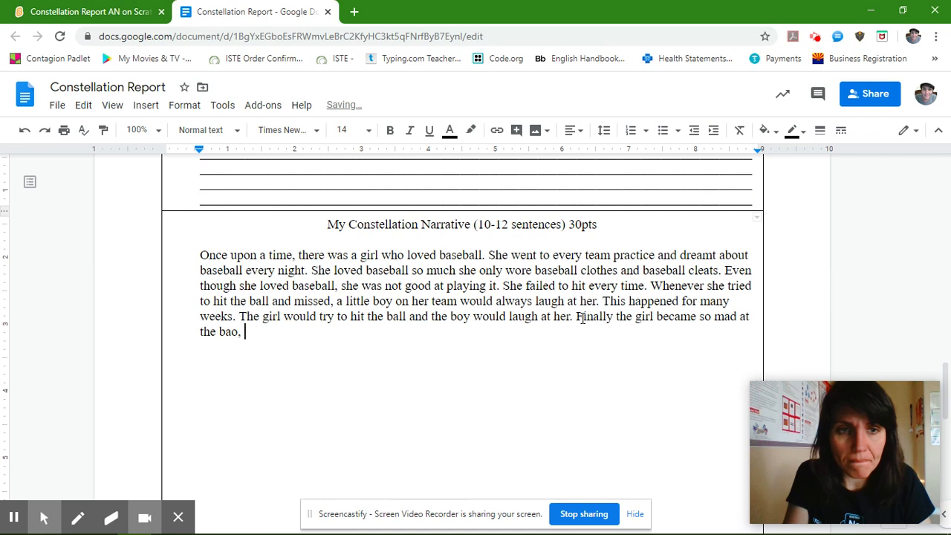
# Step: Finish the 'Finally' sentence: fed up with the boy, she declares it her last day playing baseball
pyautogui.press('BackSpace')
pyautogui.press('BackSpace')
pyautogui.write('o')
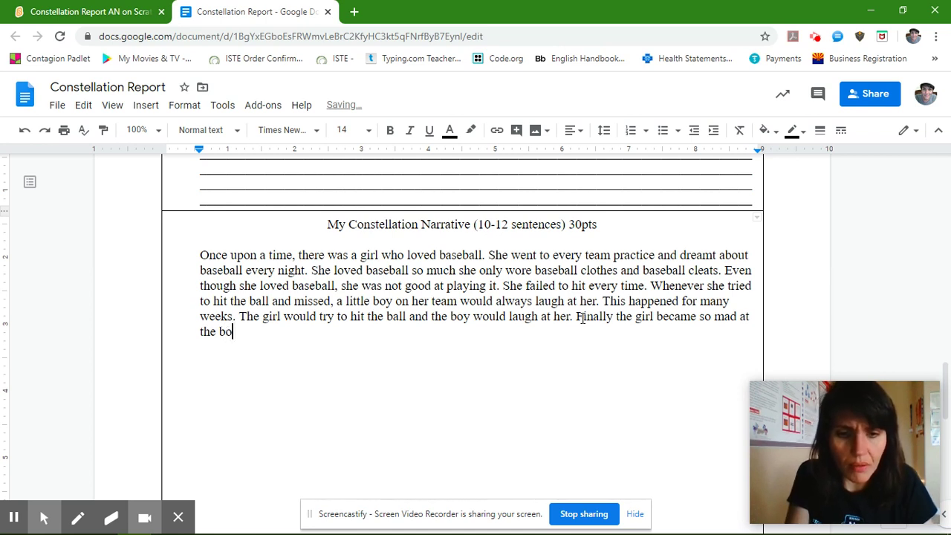
pyautogui.write('y, and')
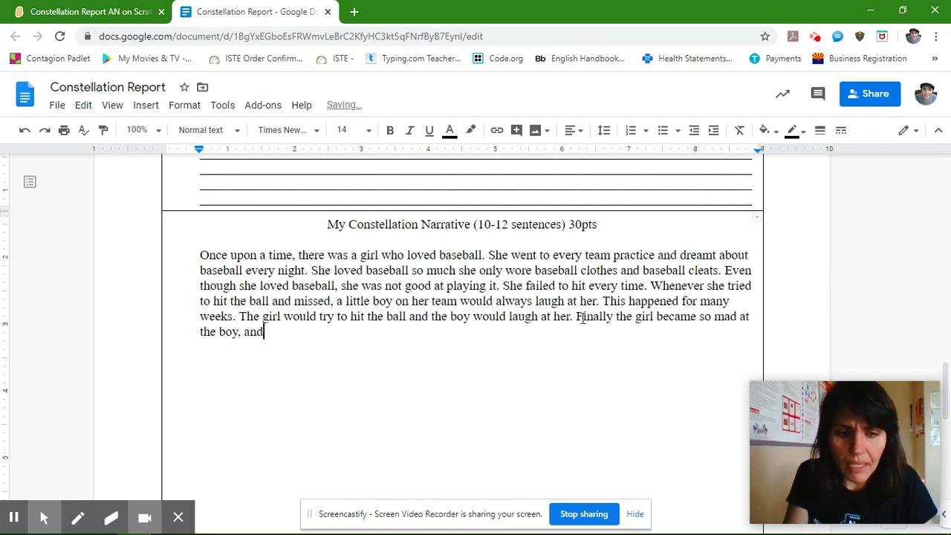
pyautogui.write(' failing,')
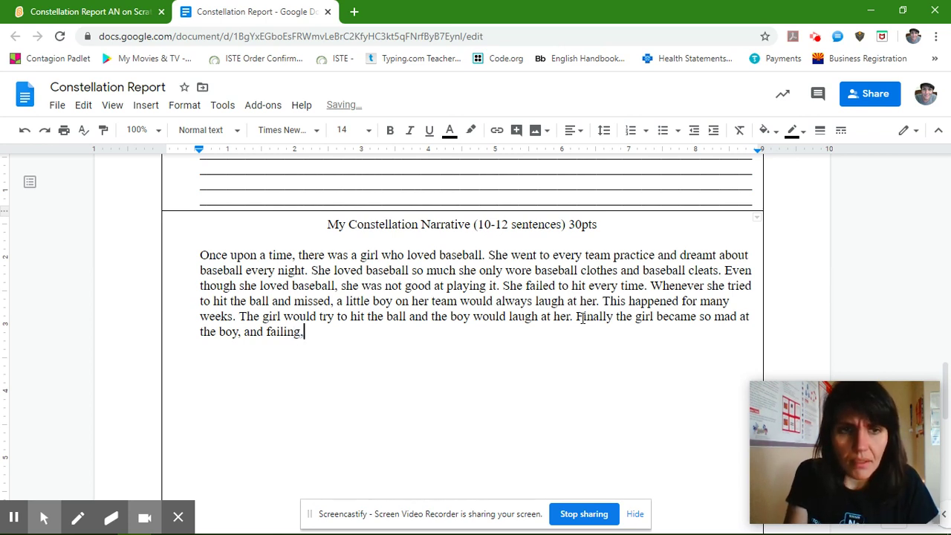
pyautogui.press('BackSpace')
pyautogui.write('that')
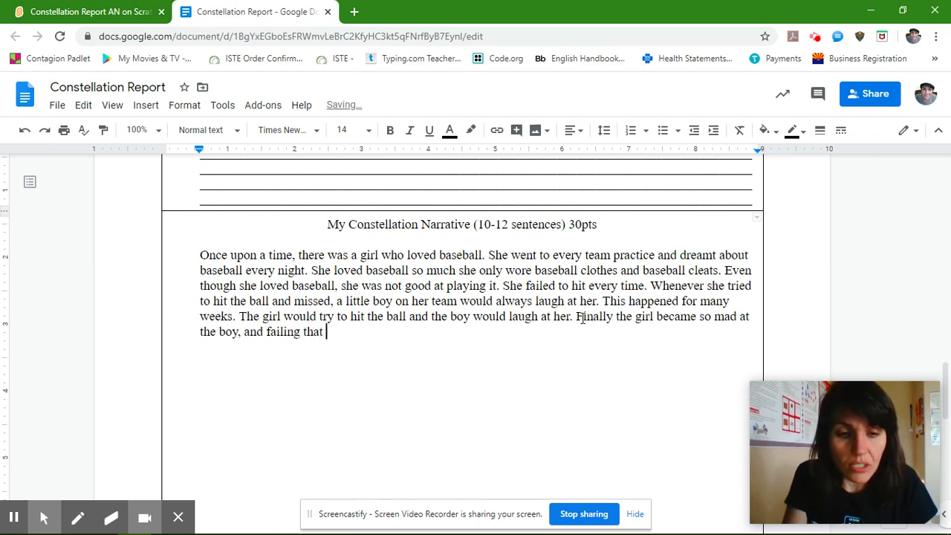
pyautogui.press('BackSpace')
pyautogui.press('BackSpace')
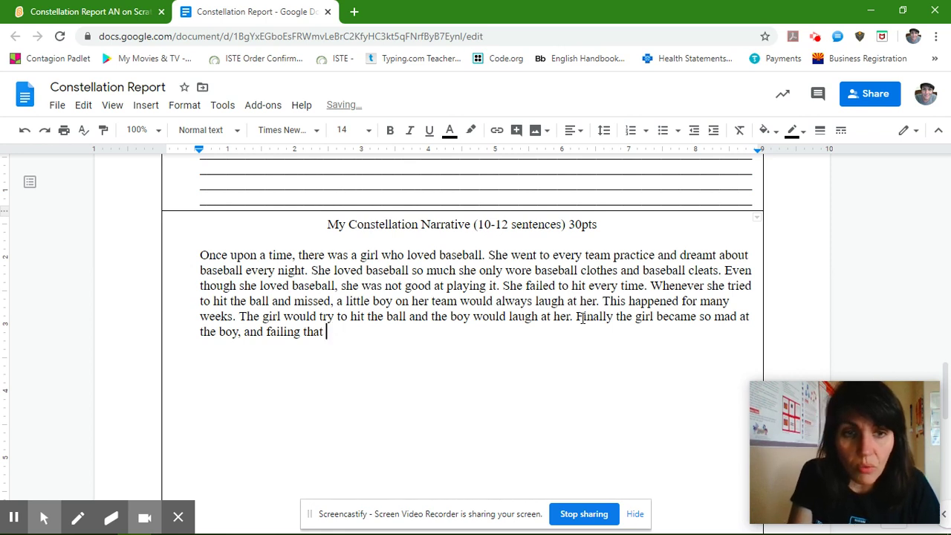
pyautogui.write('one day')
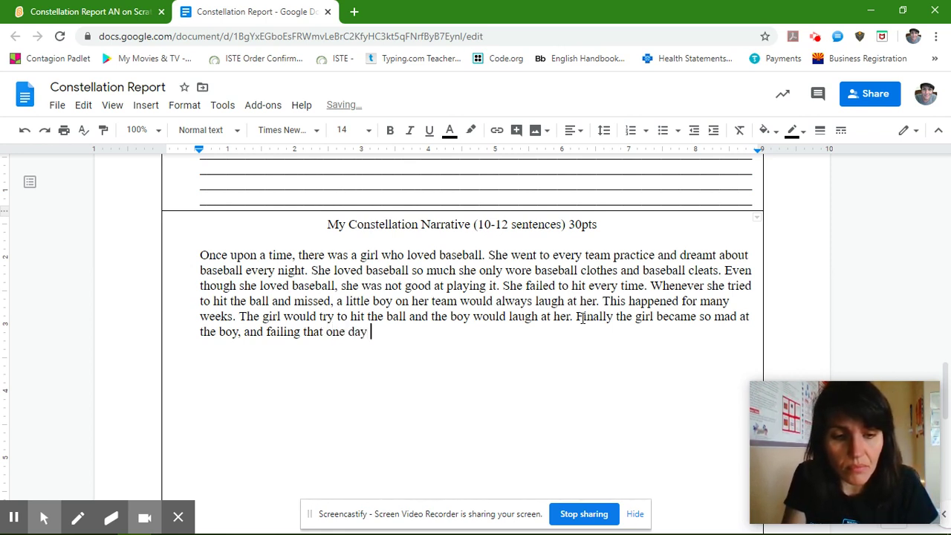
pyautogui.write(' sh')
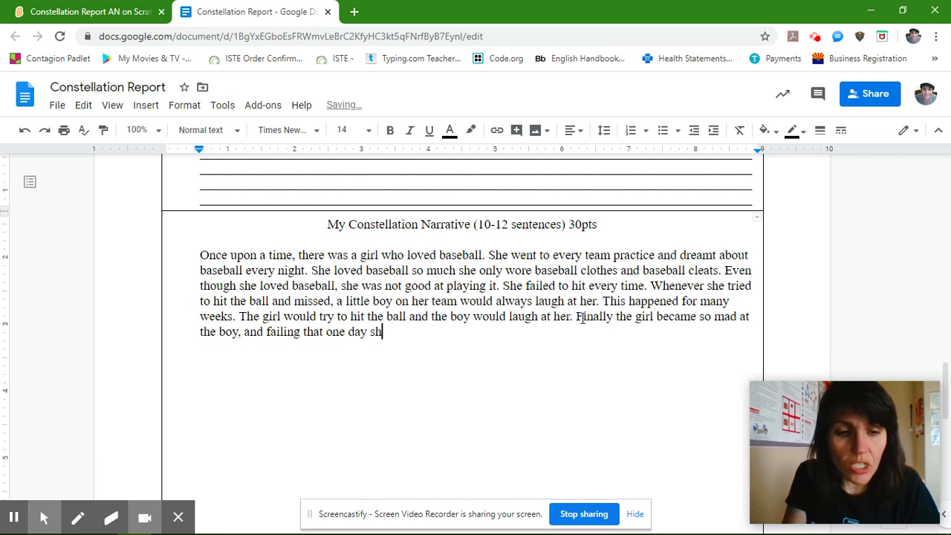
pyautogui.write('e said t')
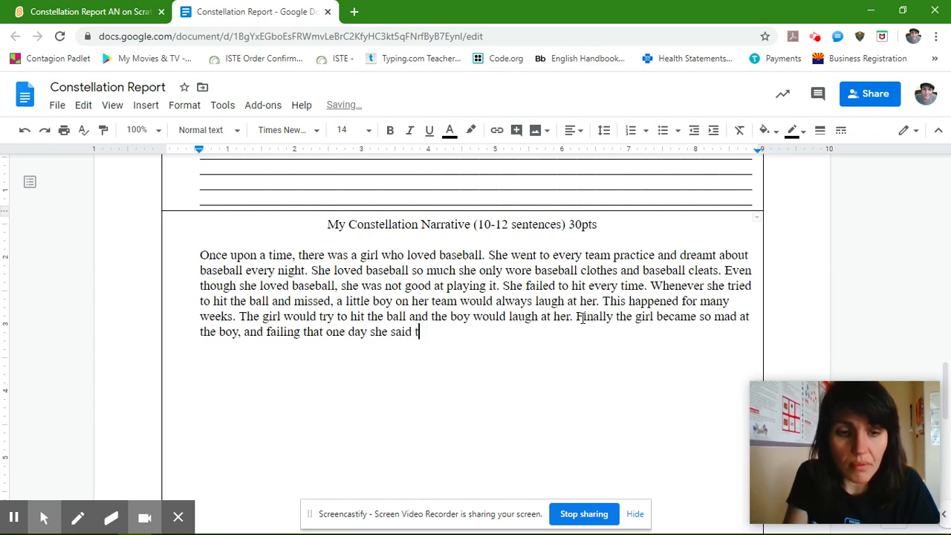
pyautogui.write('hat this w')
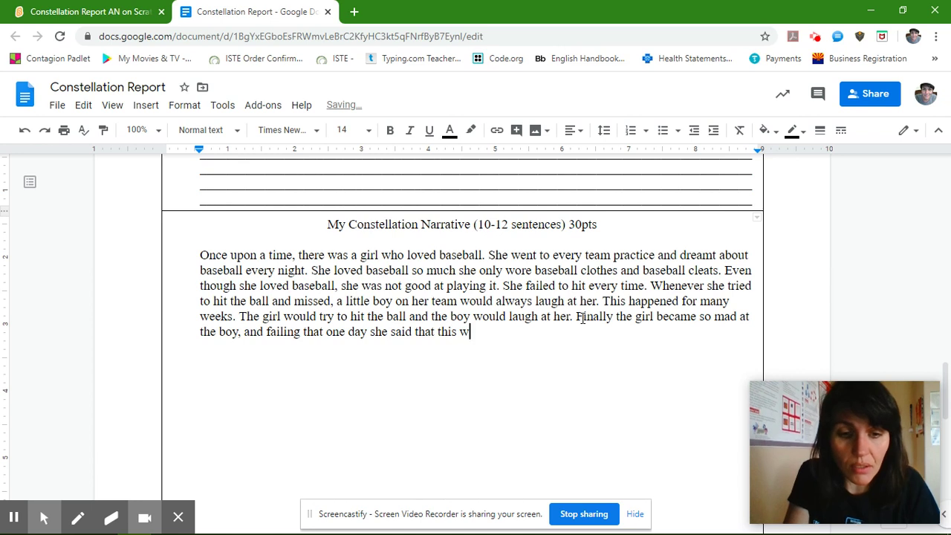
pyautogui.write('ould be hh')
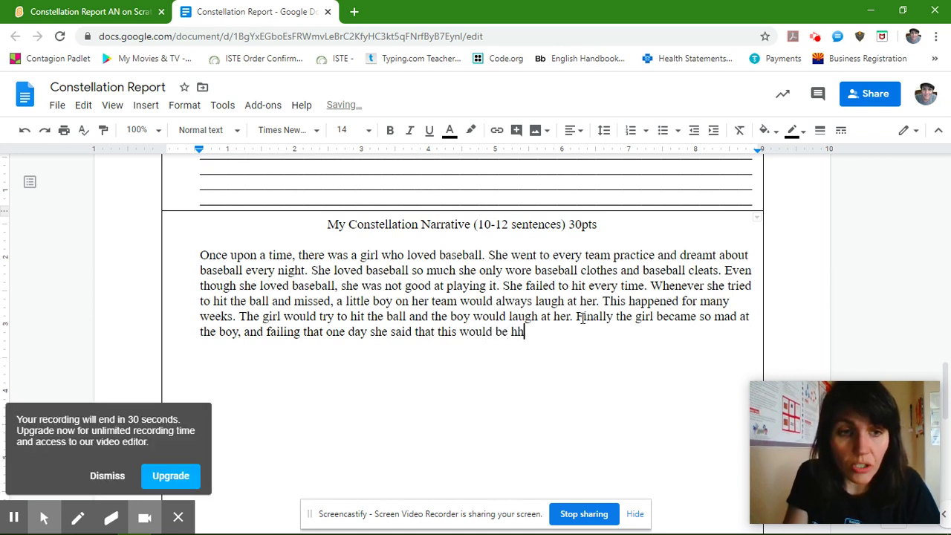
pyautogui.write('er')
pyautogui.press('BackSpace')
pyautogui.press('BackSpace')
pyautogui.press('BackSpace')
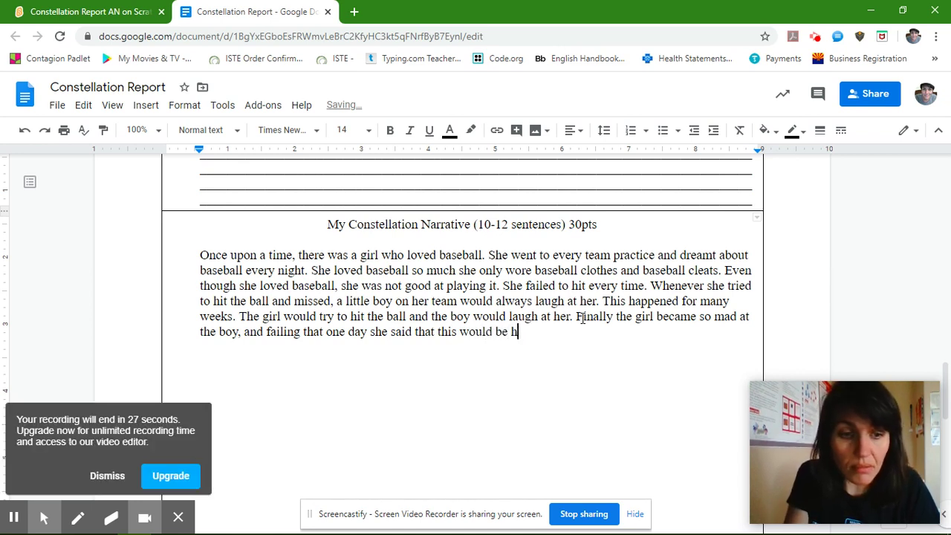
pyautogui.write('er d')
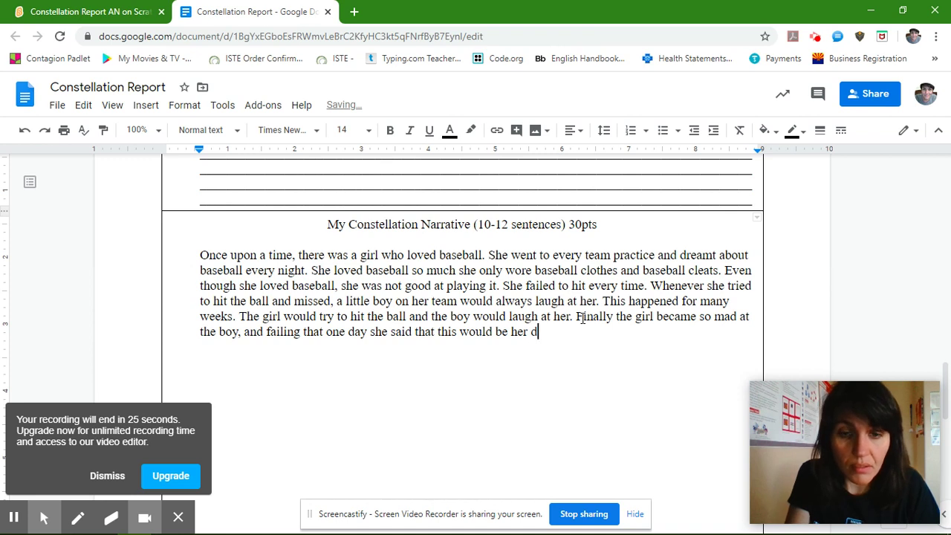
pyautogui.press('BackSpace')
pyautogui.write('a')
pyautogui.write('last day')
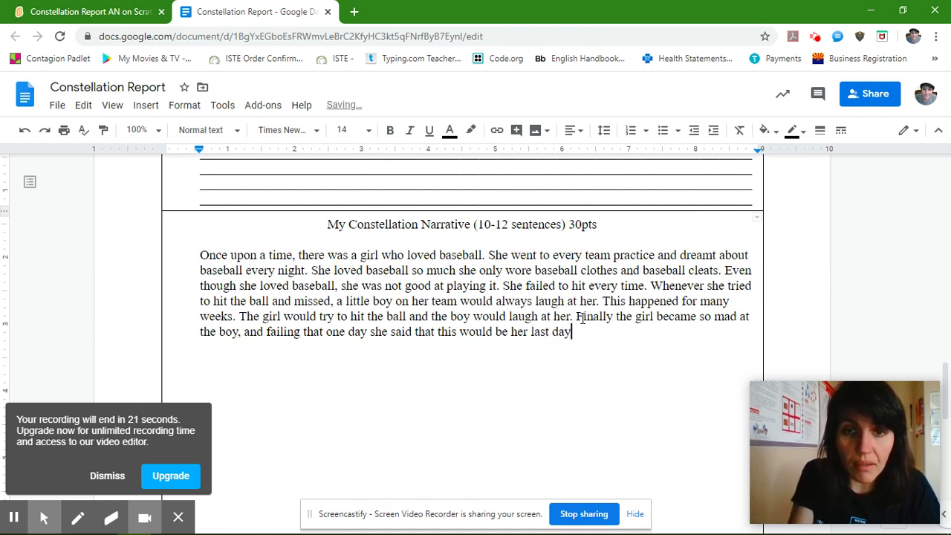
pyautogui.write(' playi')
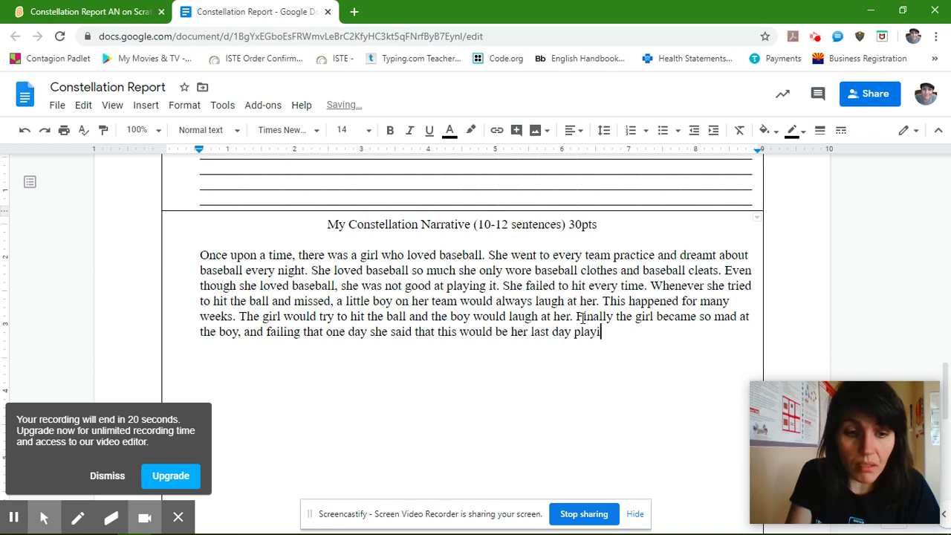
pyautogui.write('ng base')
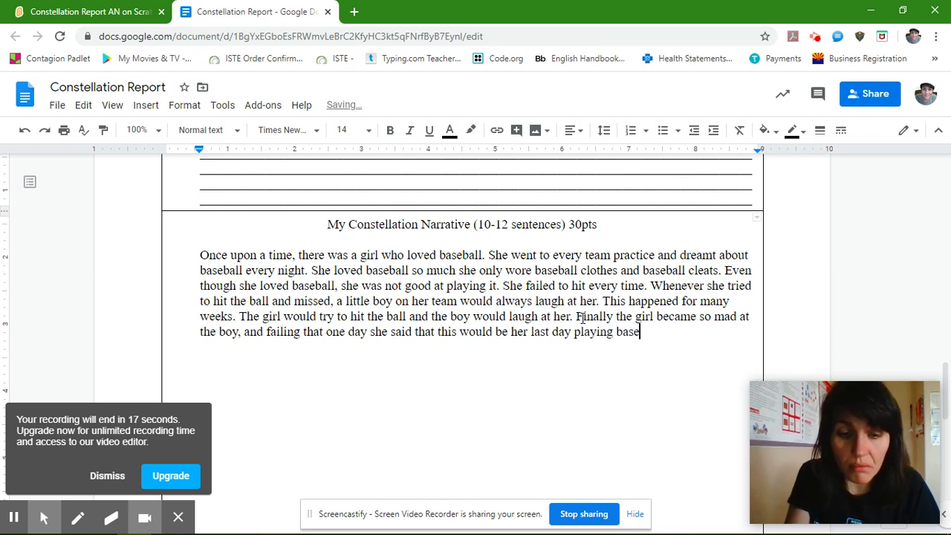
pyautogui.write('all.')
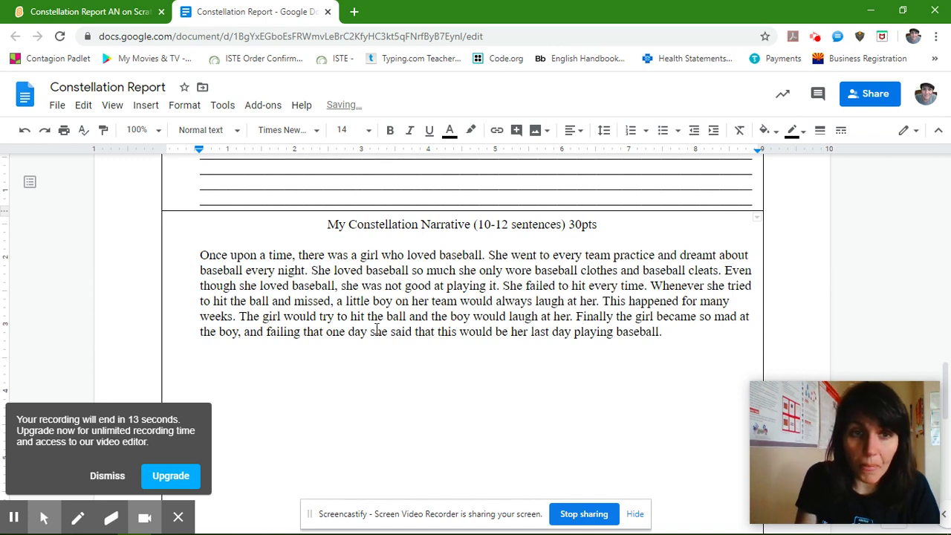
# Step: Delete the stray comma following 'the boy' in the final sentence
pyautogui.press('BackSpace')
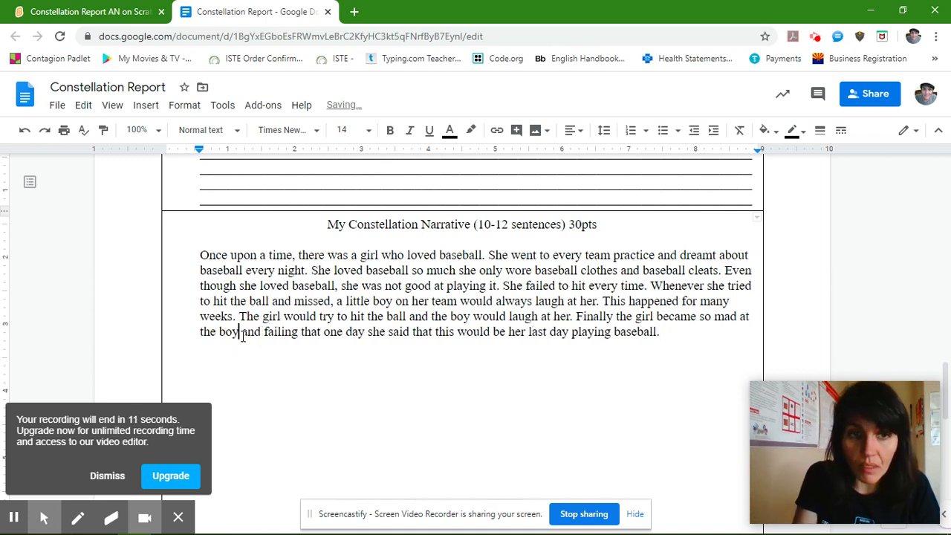